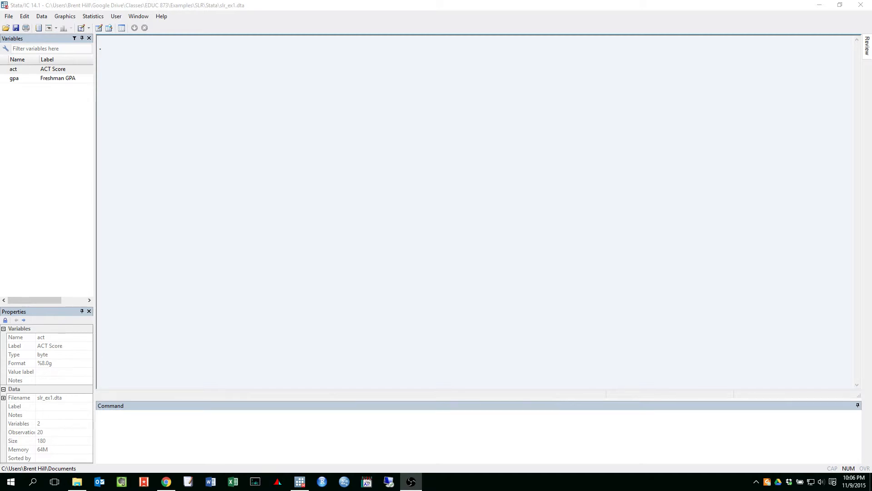
Run a simple linear regression of gpa on act with the command regress gpa act.
{"action": "left_click", "coordinate": [162, 421]}
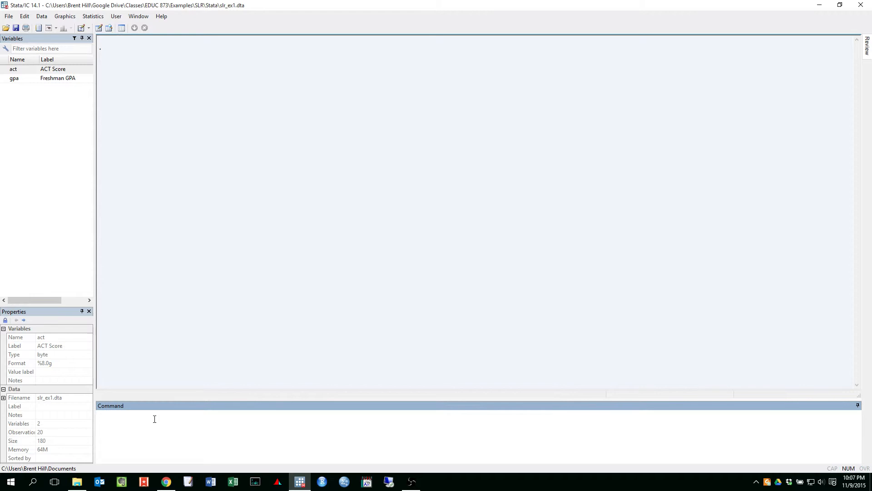
{"action": "type", "text": "regression"}
{"action": "key", "text": "BackSpace"}
{"action": "key", "text": "BackSpace"}
{"action": "key", "text": "BackSpace"}
{"action": "key", "text": "BackSpace"}
{"action": "type", "text": "s gpa act"}
{"action": "key", "text": "Return"}
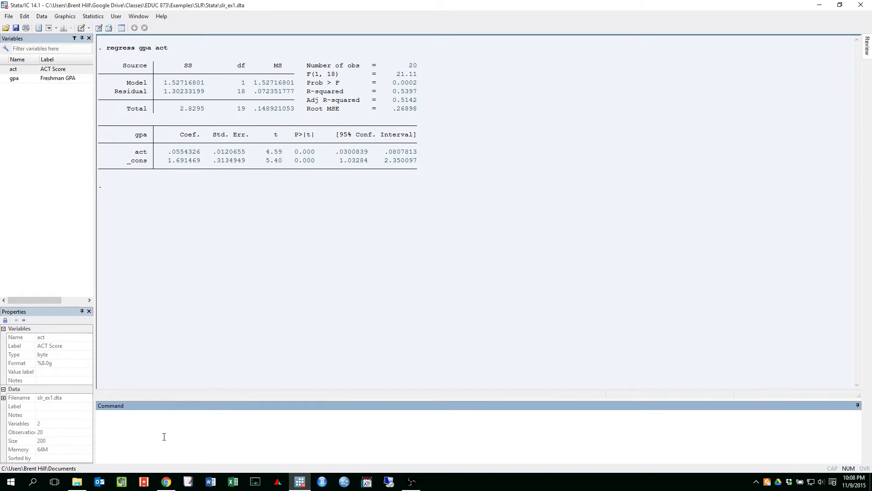
Compute the predicted GPA for an ACT score of 22 with adjust act=22, and highlight the linear prediction in the output.
{"action": "type", "text": "adjust"}
{"action": "type", "text": "act=22"}
{"action": "key", "text": "Return"}
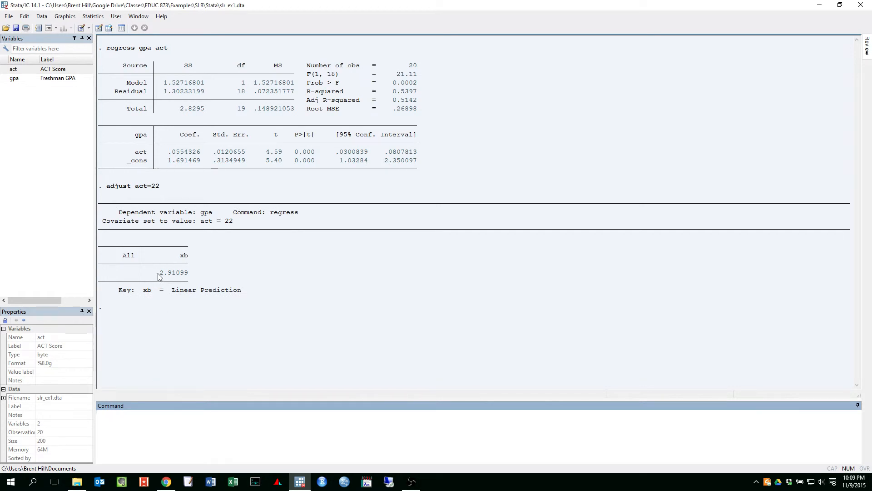
{"action": "left_click_drag", "start_coordinate": [160, 276], "coordinate": [186, 277]}
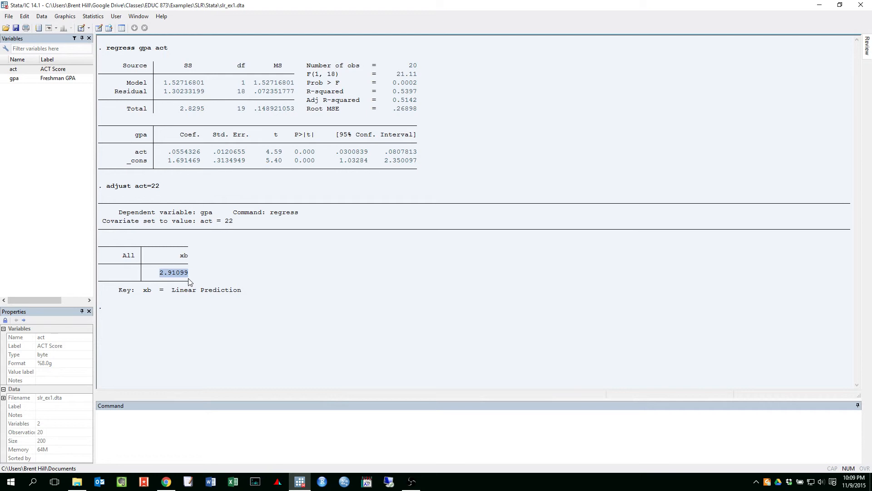
{"action": "left_click", "coordinate": [189, 282]}
Rerun the prediction with a confidence interval using adjust act=22, ci, and highlight the interval bounds and confidence level.
{"action": "left_click", "coordinate": [166, 421]}
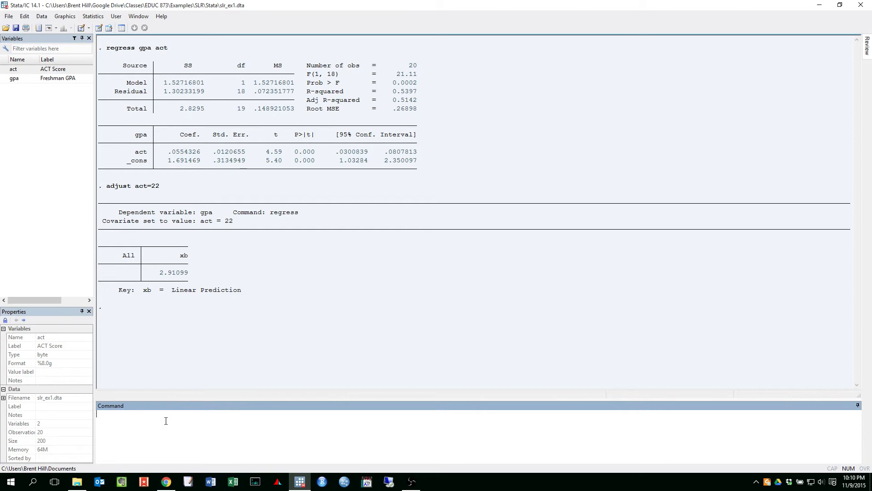
{"action": "key", "text": "Page_Up"}
{"action": "type", "text": ","}
{"action": "type", "text": "ci"}
{"action": "key", "text": "Return"}
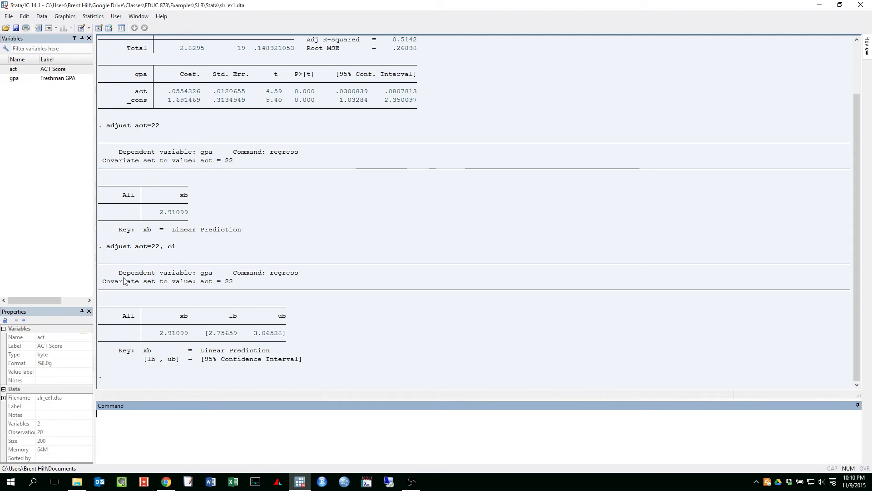
{"action": "left_click_drag", "start_coordinate": [159, 334], "coordinate": [285, 336]}
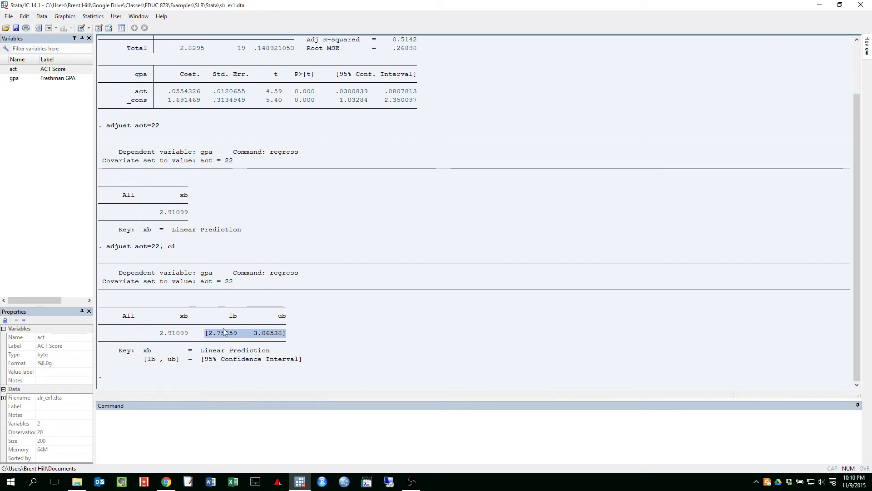
{"action": "double_click", "coordinate": [208, 361]}
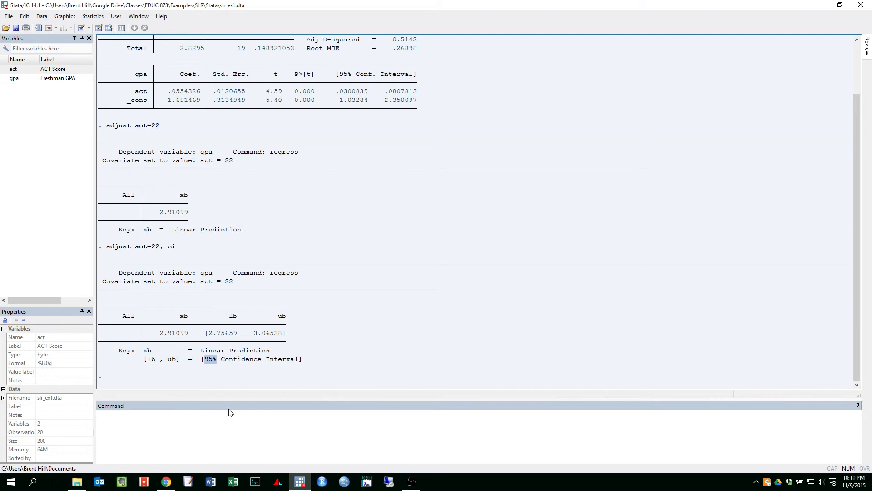
Run adjust act=22, ci level(99) for a 99% confidence interval, and compare its bounds with the 95% interval.
{"action": "left_click", "coordinate": [222, 423]}
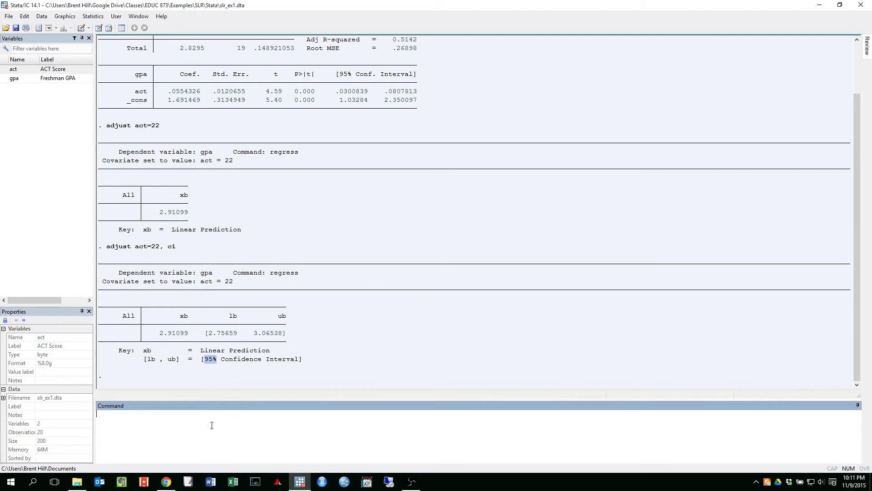
{"action": "key", "text": "Page_Up"}
{"action": "type", "text": "level(99)"}
{"action": "key", "text": "Return"}
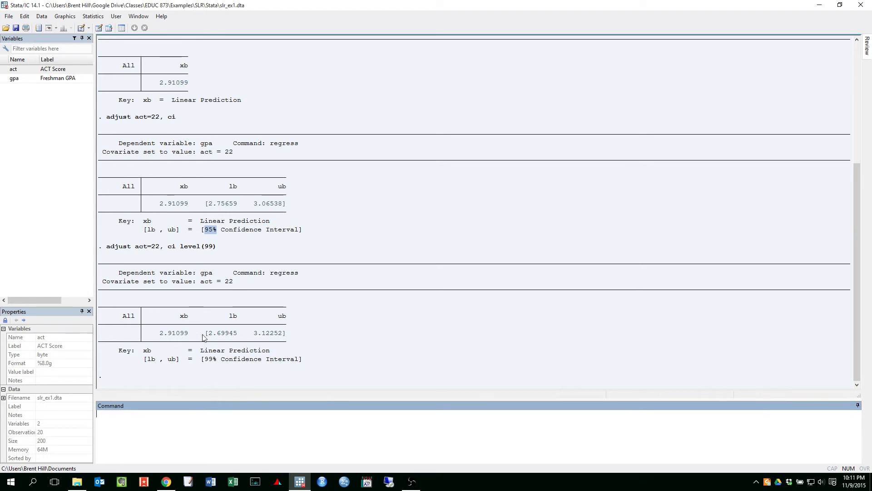
{"action": "left_click_drag", "start_coordinate": [160, 335], "coordinate": [190, 338]}
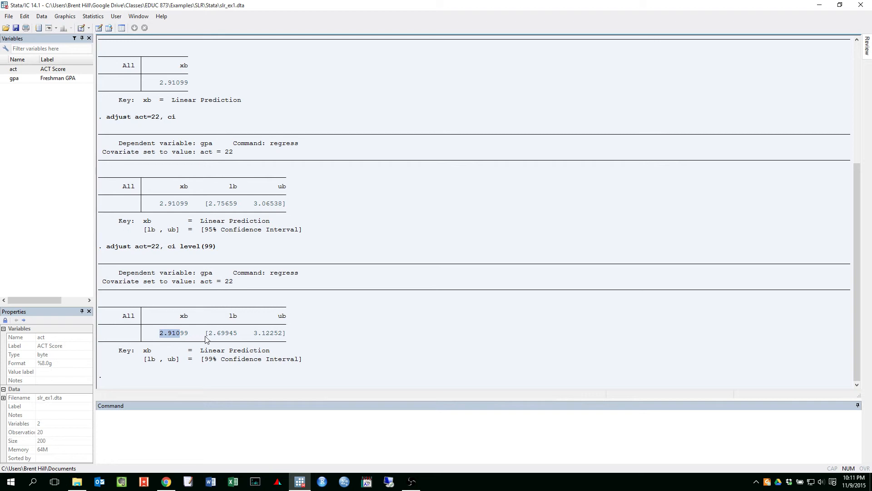
{"action": "left_click_drag", "start_coordinate": [207, 335], "coordinate": [284, 335]}
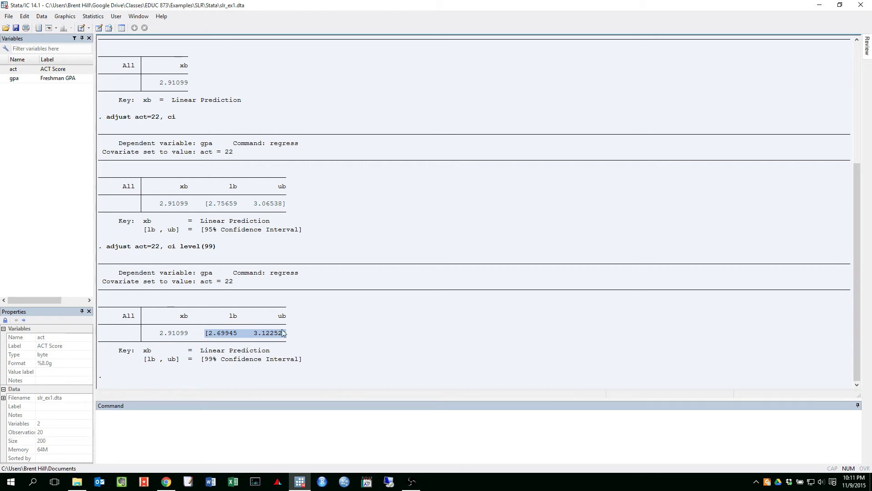
{"action": "left_click_drag", "start_coordinate": [206, 204], "coordinate": [286, 205]}
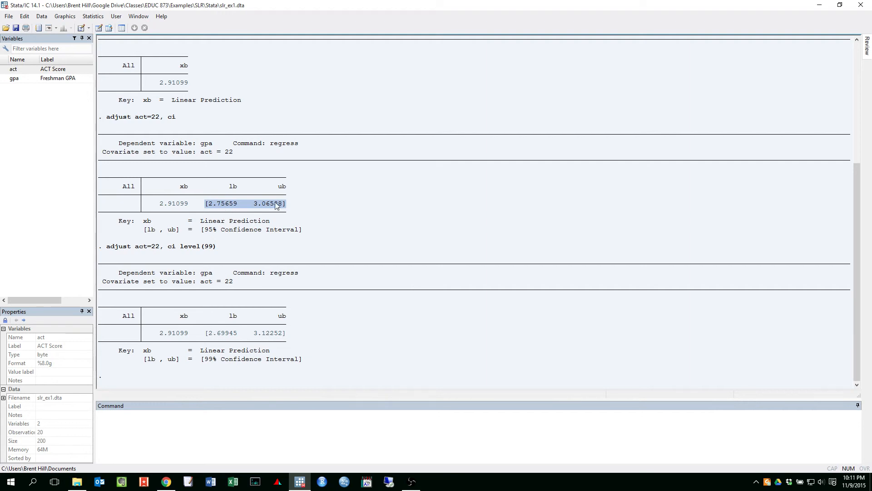
{"action": "left_click", "coordinate": [264, 341]}
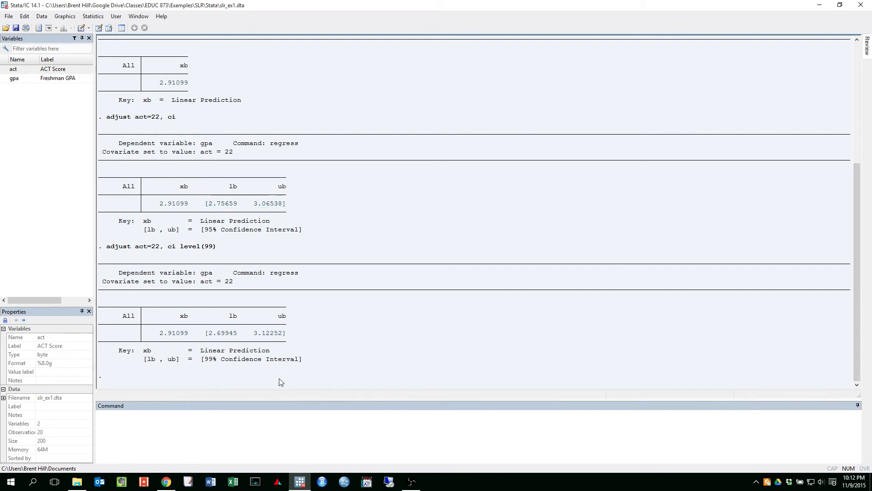
Repeat the earlier adjust act=22, ci command, and clear all output from the results with cls.
{"action": "left_click", "coordinate": [279, 424]}
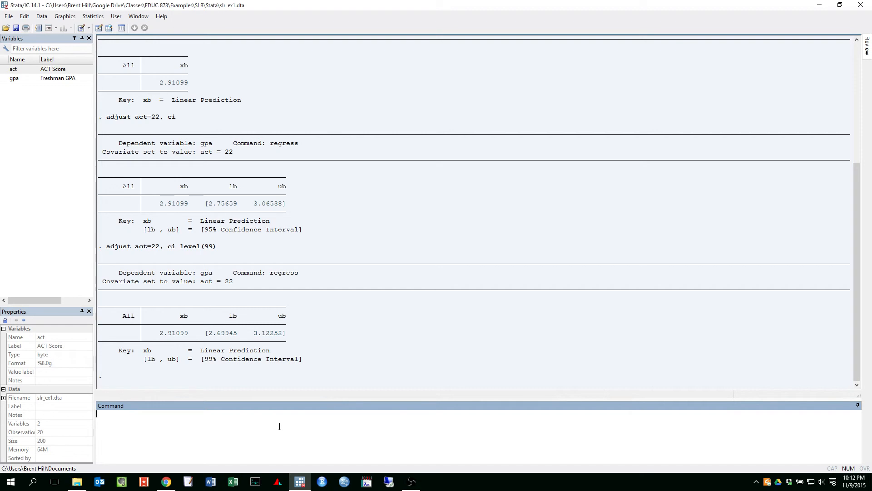
{"action": "key", "text": "Page_Up"}
{"action": "key", "text": "Page_Up"}
{"action": "key", "text": "Return"}
{"action": "type", "text": "cls"}
{"action": "key", "text": "Return"}
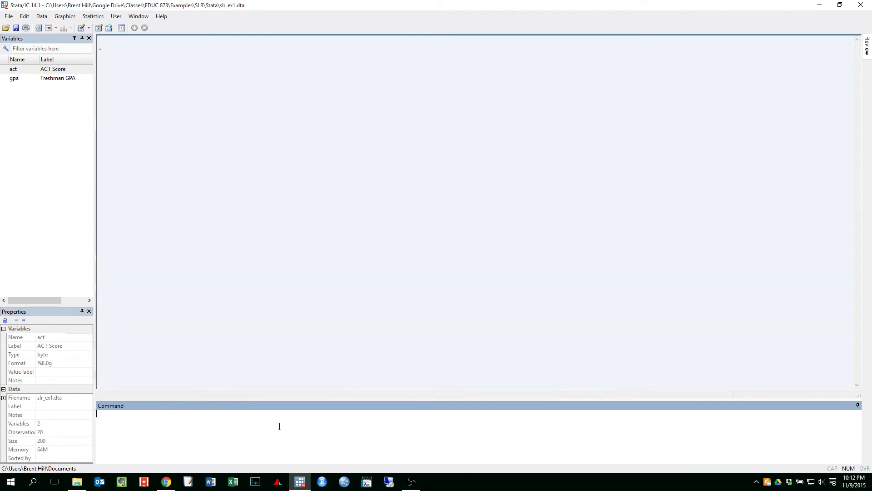
Run adjust act=22, ci again in the cleared results, and highlight the confidence interval bounds.
{"action": "key", "text": "Page_Up"}
{"action": "key", "text": "Page_Up"}
{"action": "key", "text": "Return"}
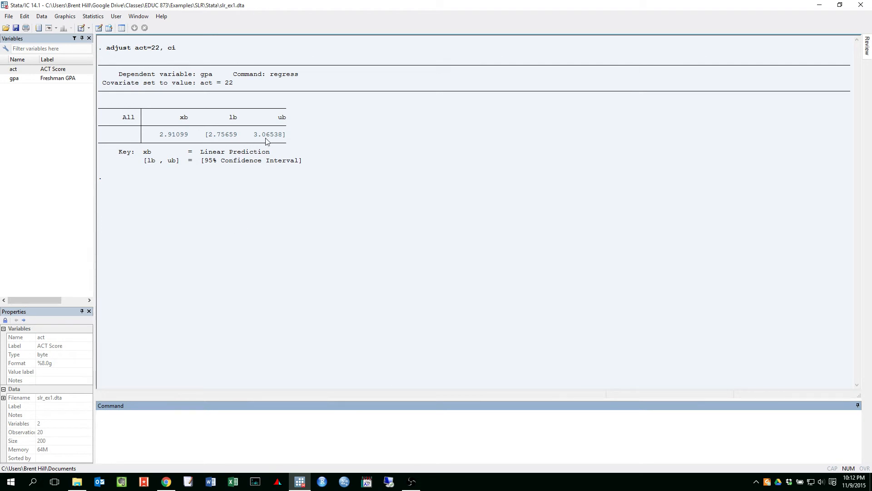
{"action": "left_click_drag", "start_coordinate": [287, 136], "coordinate": [205, 135]}
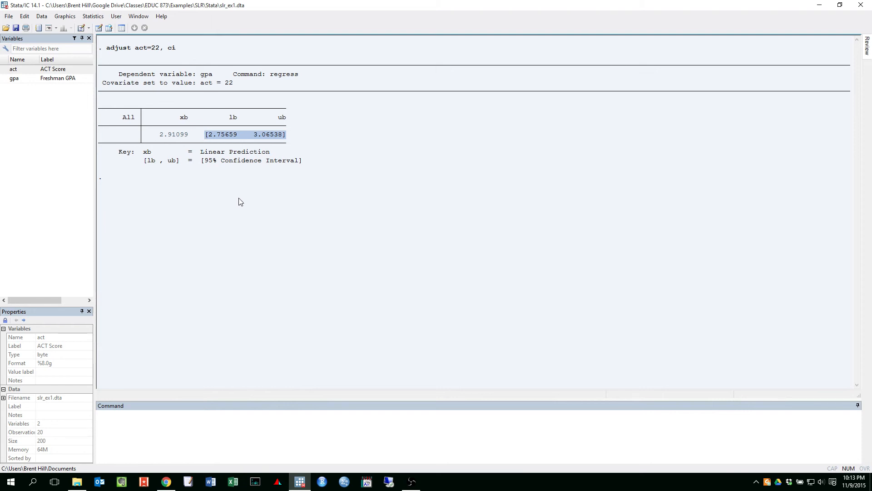
{"action": "left_click", "coordinate": [309, 139]}
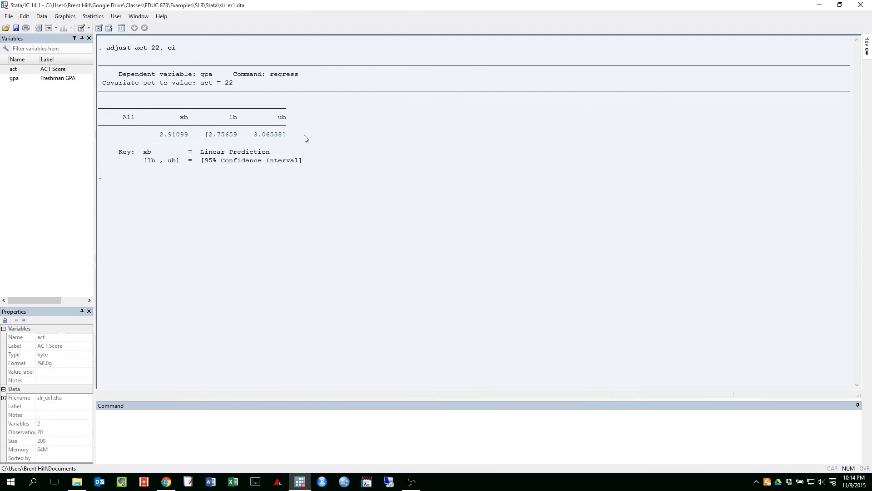
Get the prediction interval with adjust act=22, ci stdf, and review the predicted GPA, the covariate value and the interval bounds.
{"action": "left_click", "coordinate": [213, 422]}
{"action": "key", "text": "Page_Up"}
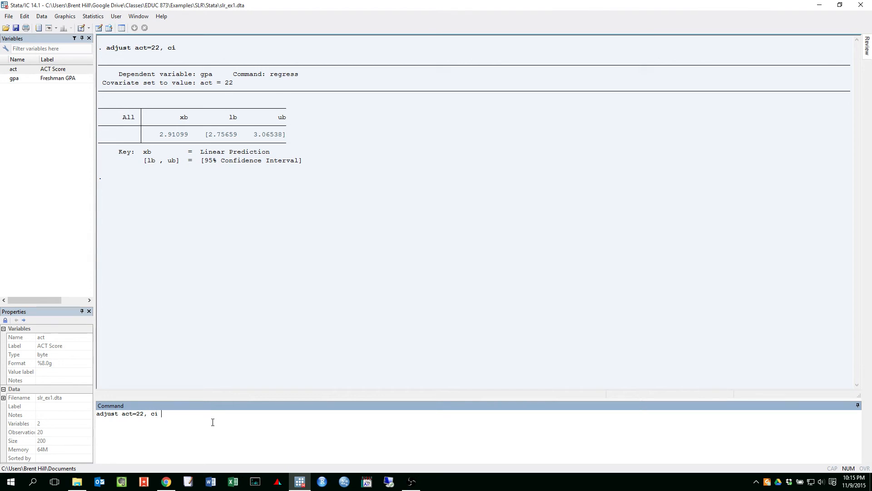
{"action": "type", "text": "stdf"}
{"action": "key", "text": "Left"}
{"action": "key", "text": "Left"}
{"action": "key", "text": "Right"}
{"action": "key", "text": "Return"}
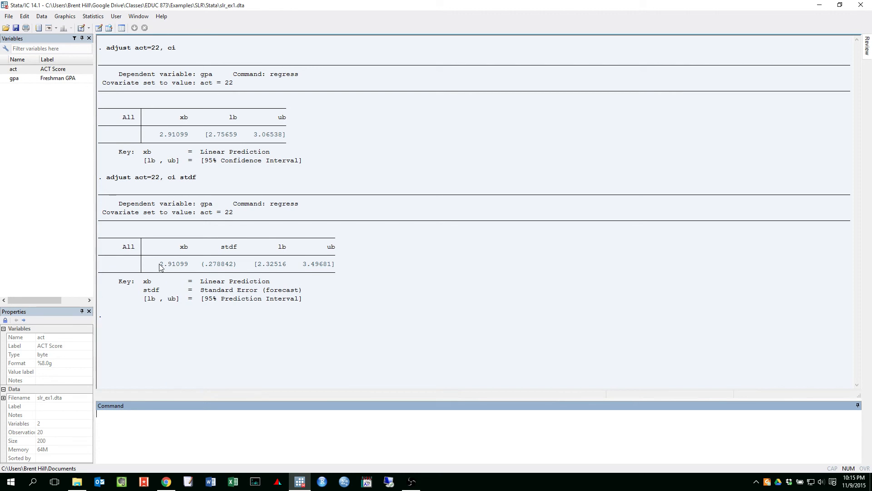
{"action": "left_click_drag", "start_coordinate": [159, 267], "coordinate": [175, 264]}
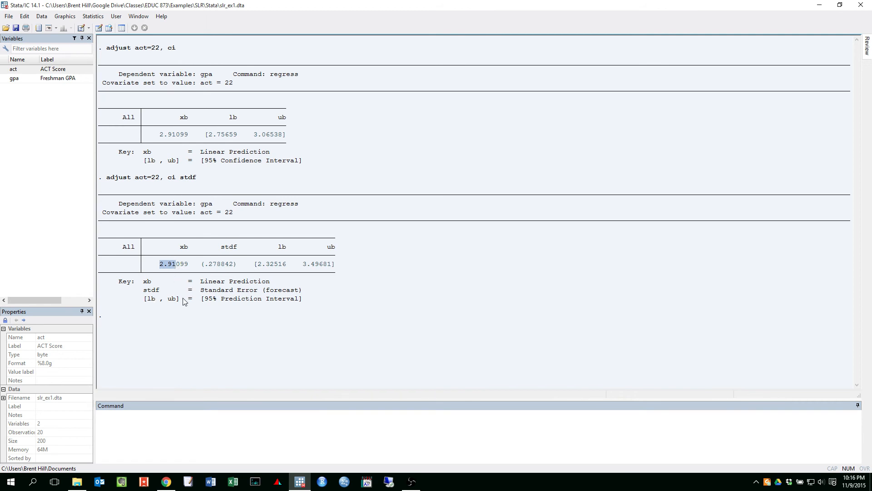
{"action": "left_click_drag", "start_coordinate": [202, 213], "coordinate": [234, 217]}
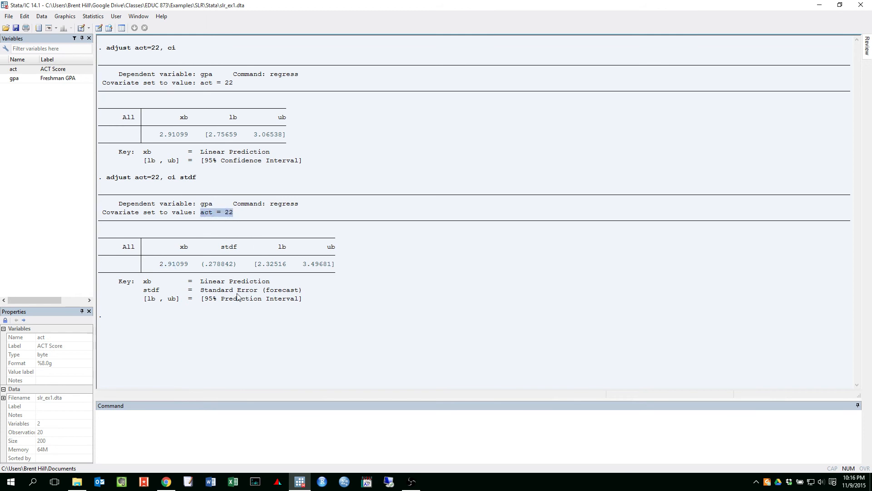
{"action": "left_click_drag", "start_coordinate": [255, 264], "coordinate": [332, 263]}
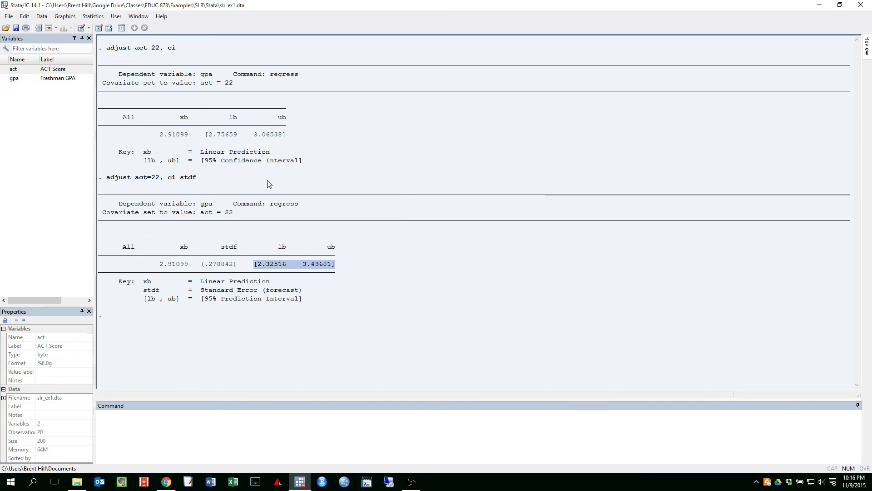
{"action": "left_click", "coordinate": [266, 267]}
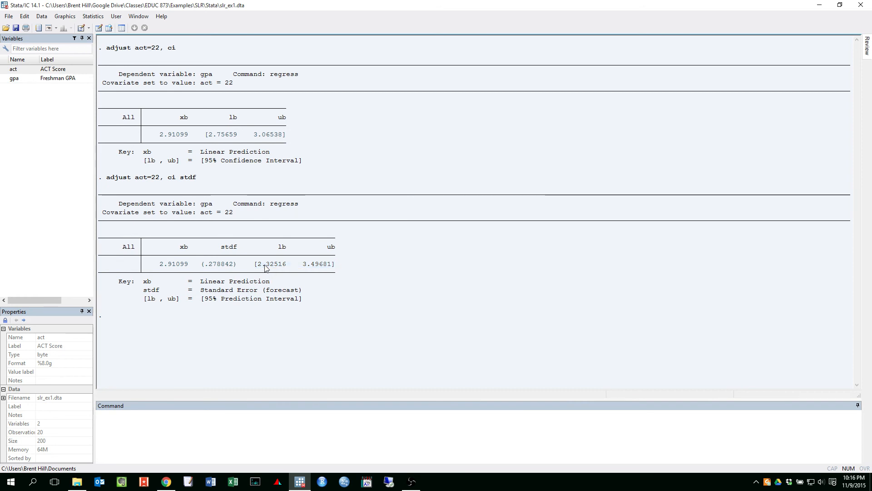